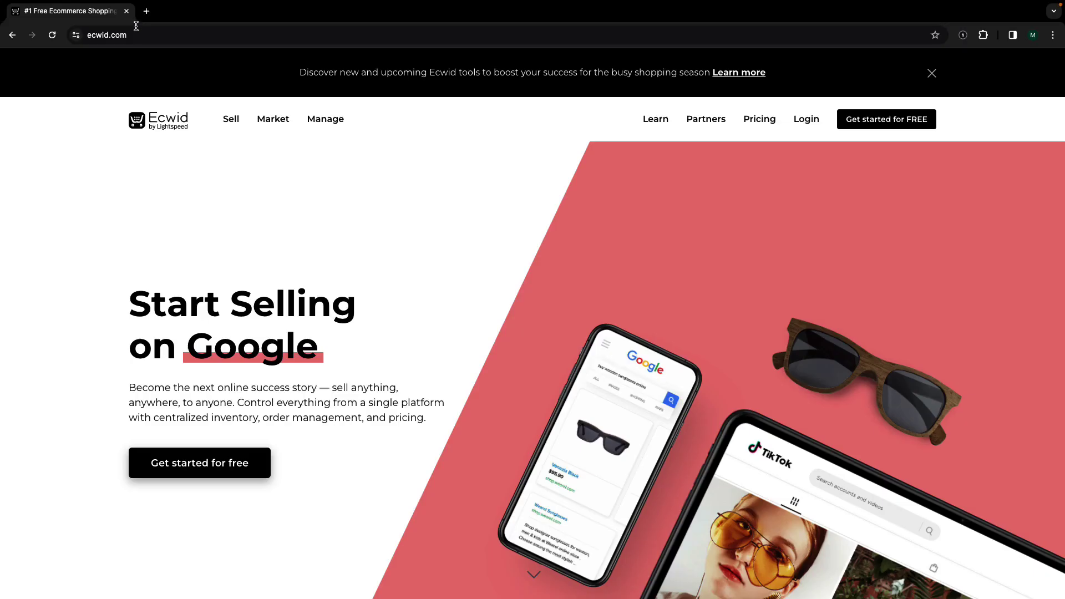
Go to ecwid.com/linkup, sign in with the saved account, and reach the Sales channels overview
click(136, 35)
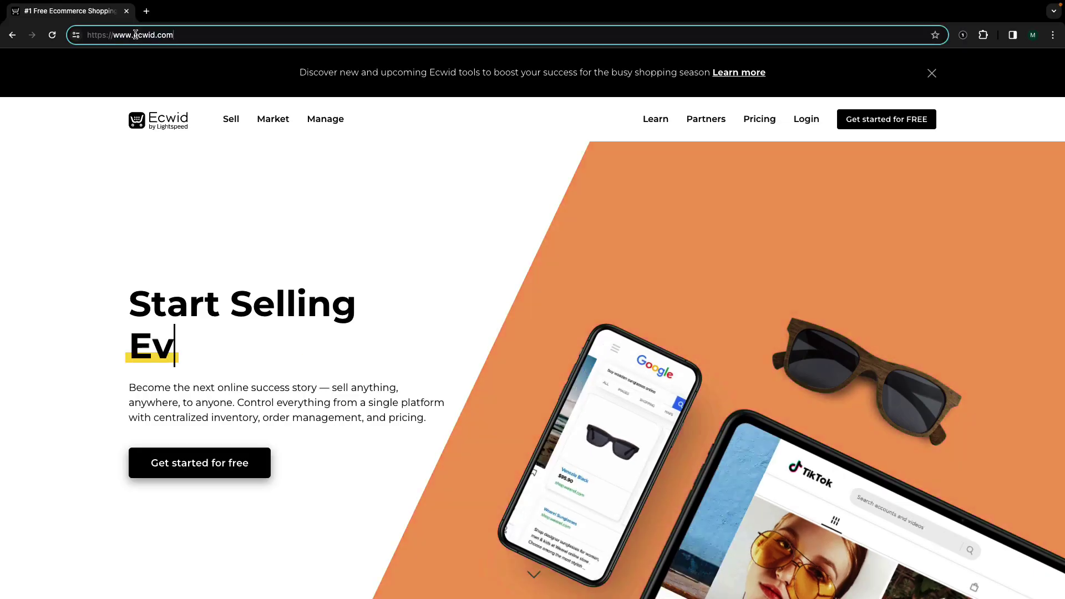
text(/linkup)
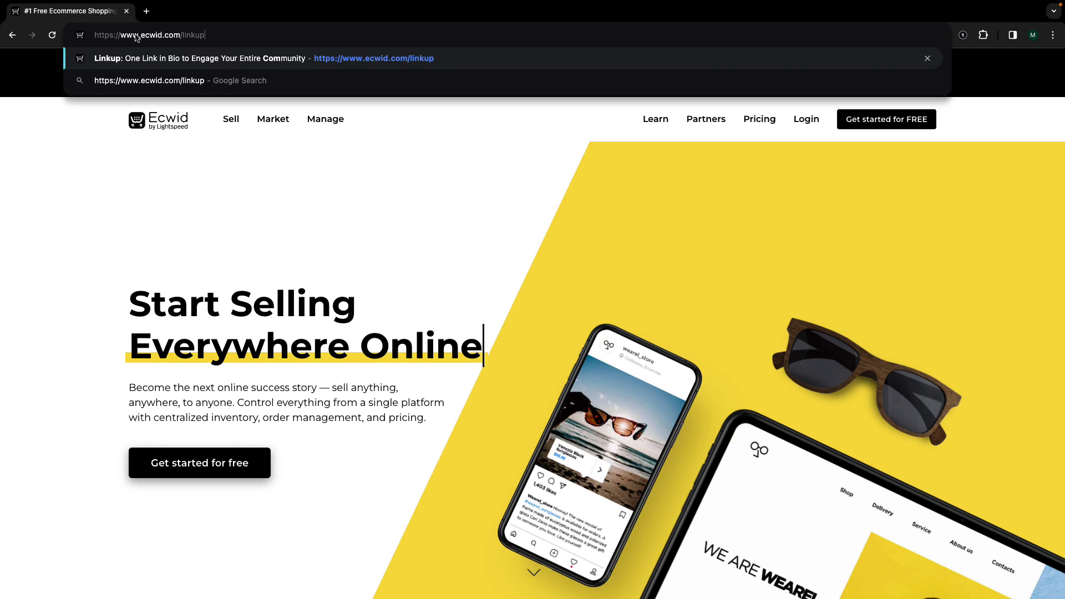
key(Return)
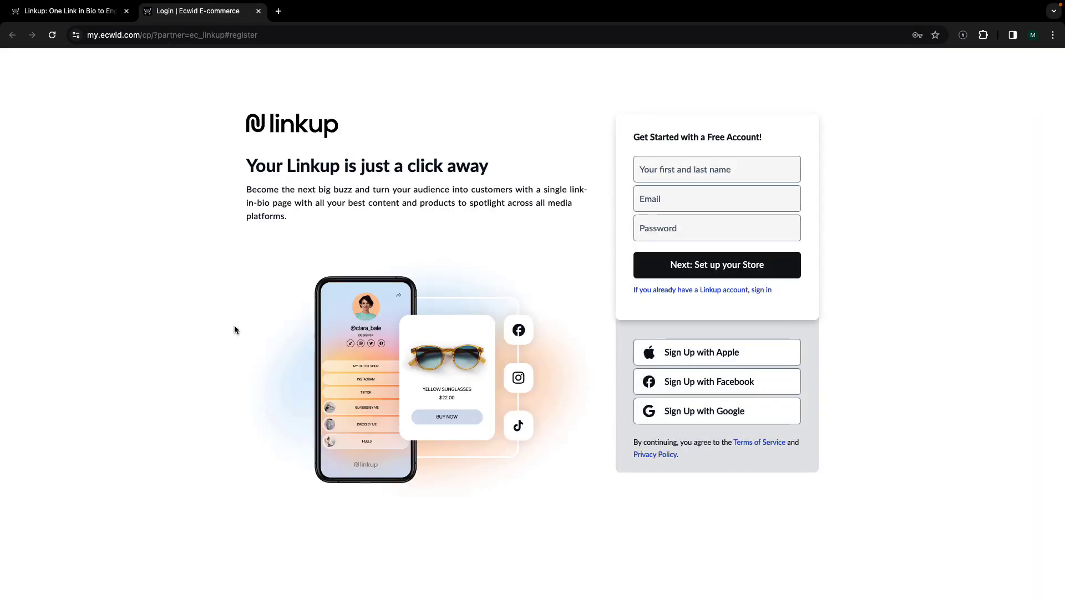
key(Tab)
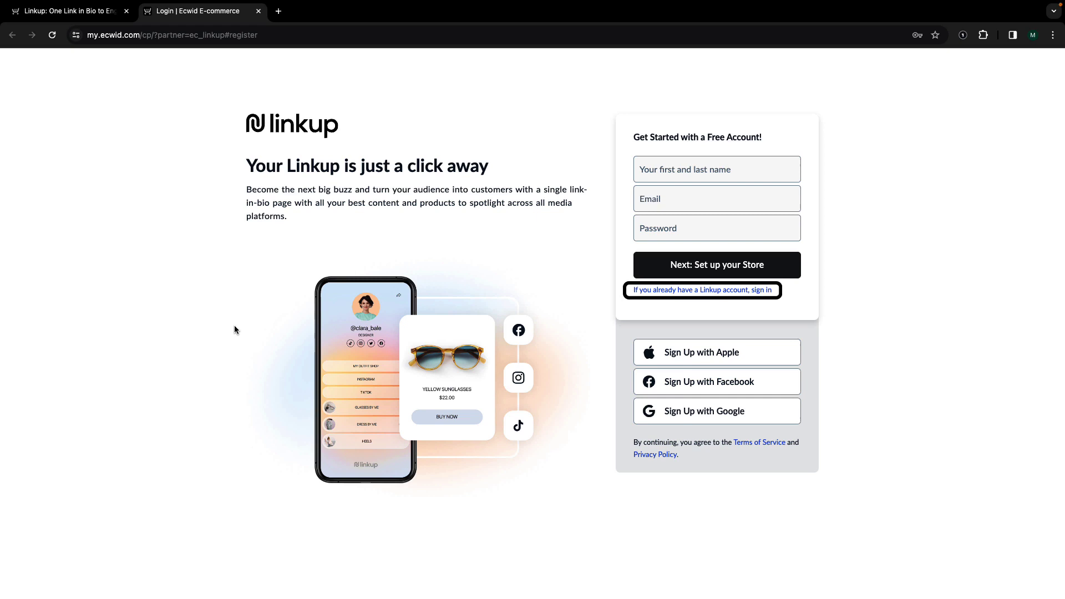
key(Return)
click(723, 260)
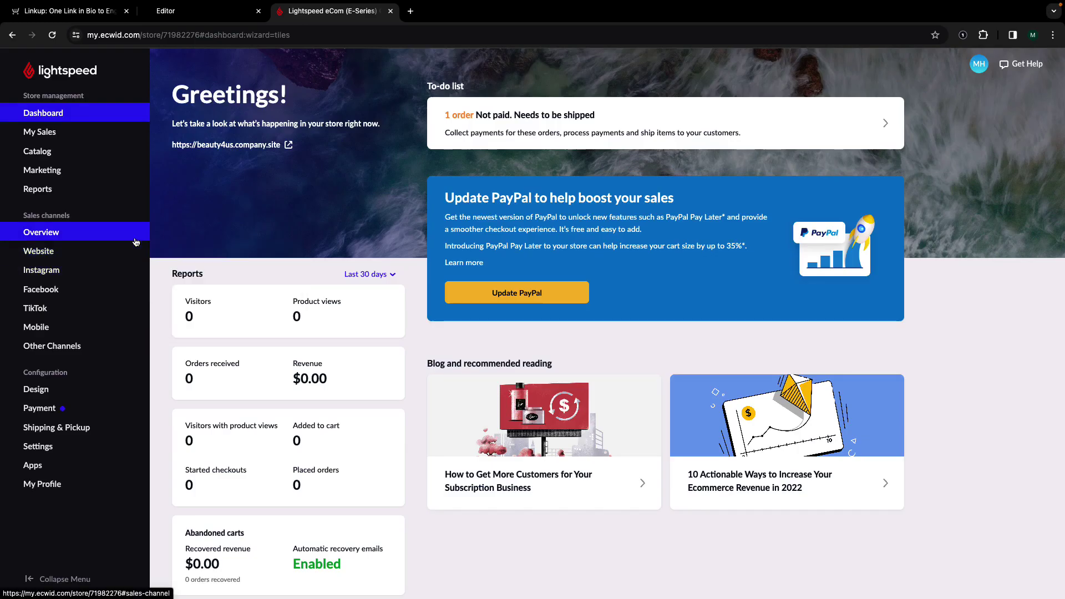
click(135, 240)
scroll(353, 308, down, 5)
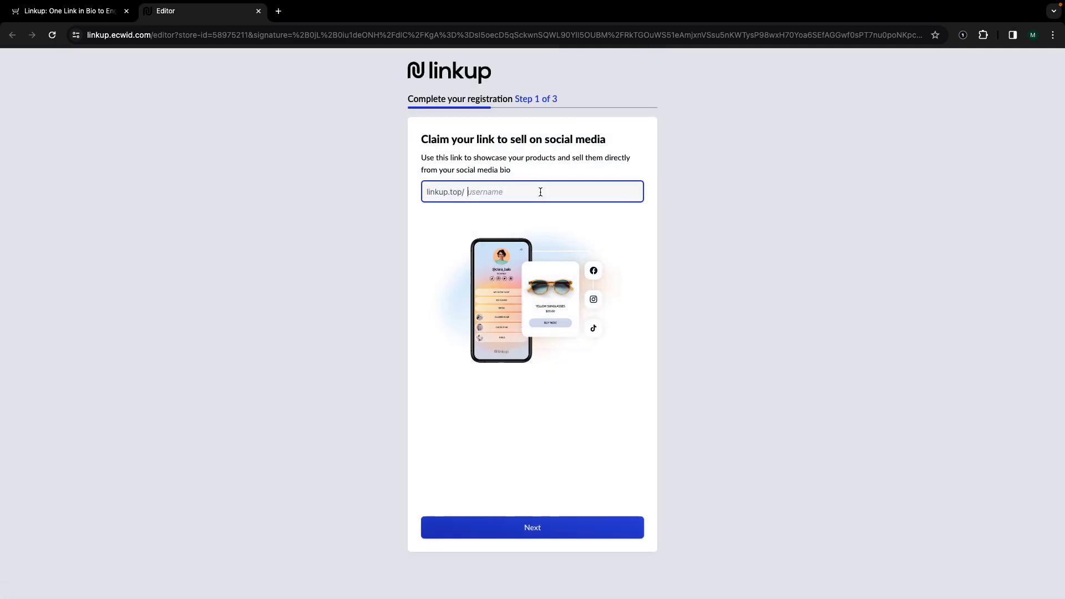
text(beauty4u)
Claim the beauty4u link name and choose Beauty as the page category
click(575, 534)
click(535, 186)
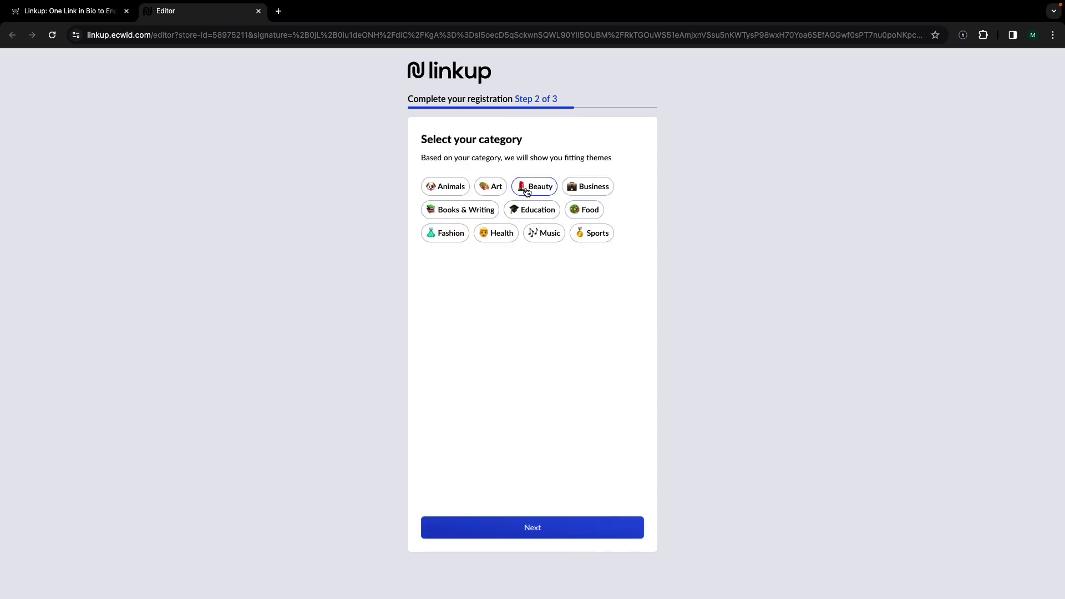
click(573, 531)
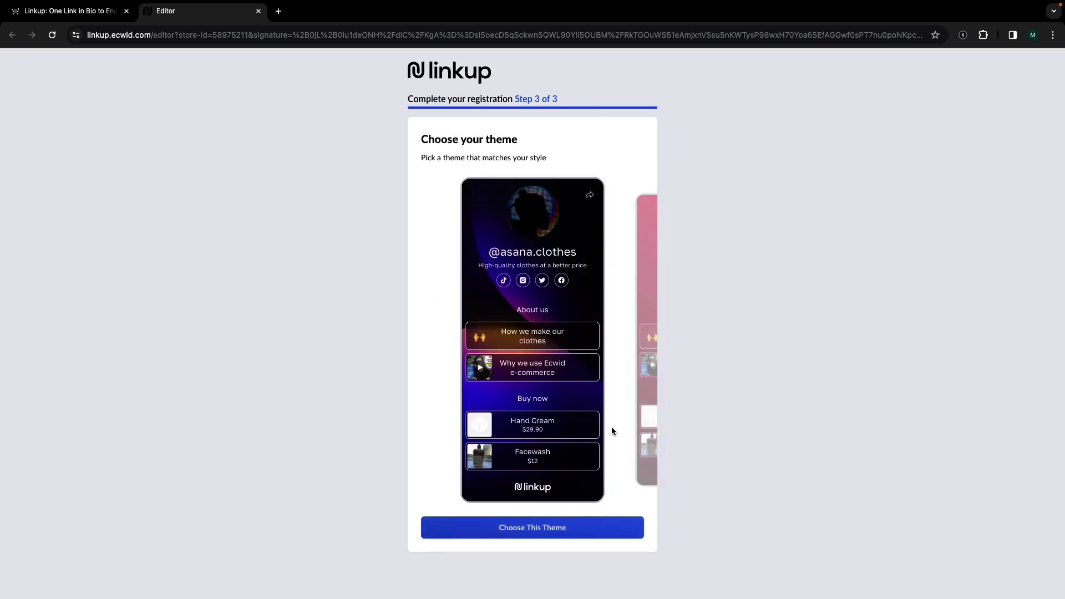
Browse the theme carousel and choose the black rounded theme to finish registration
click(647, 420)
click(654, 415)
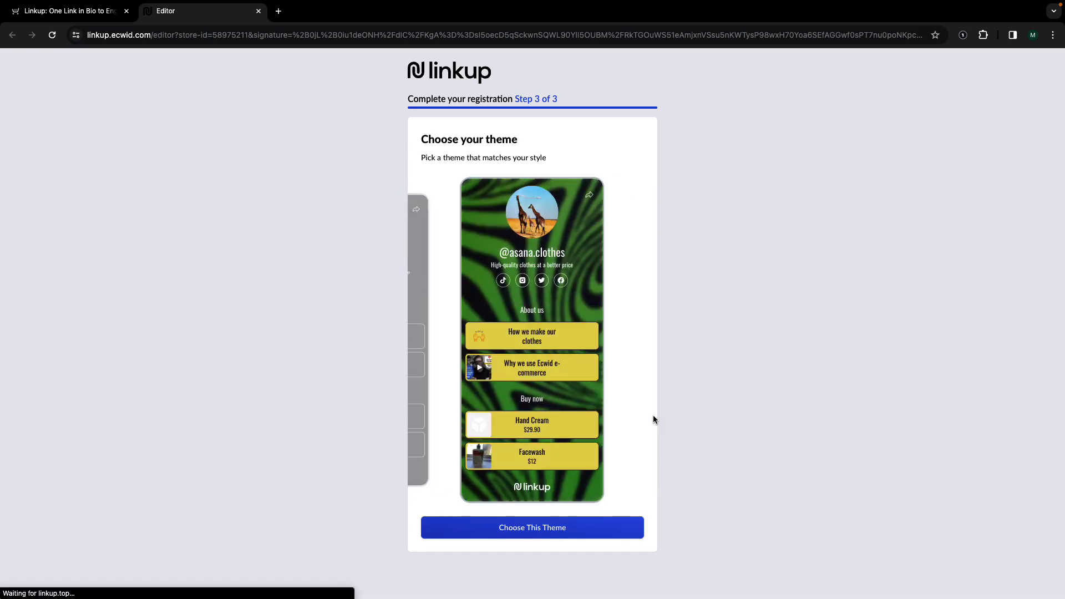
click(653, 415)
click(652, 415)
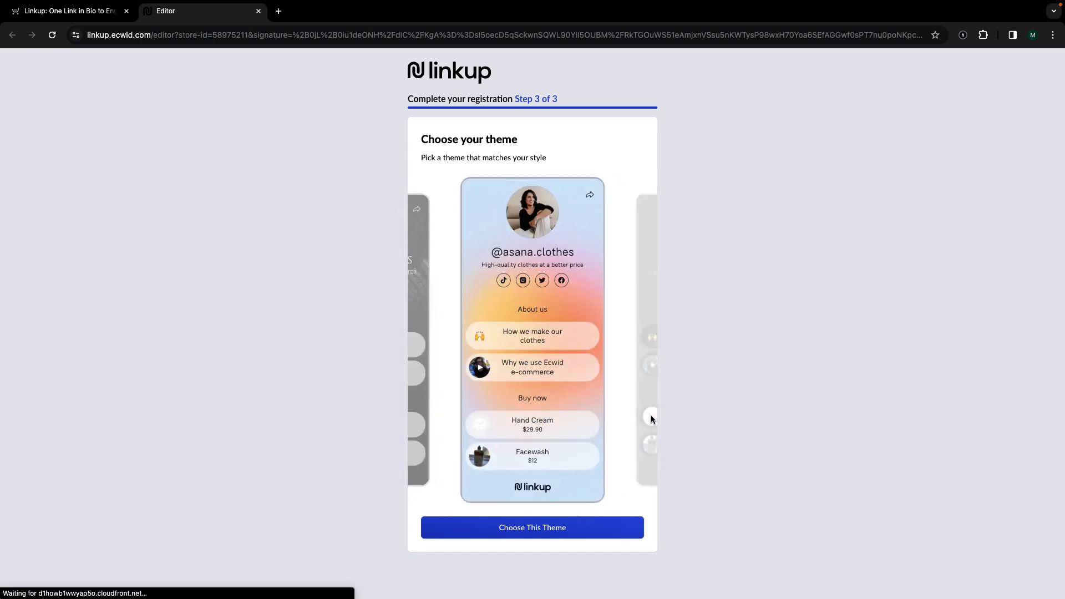
click(647, 402)
click(579, 526)
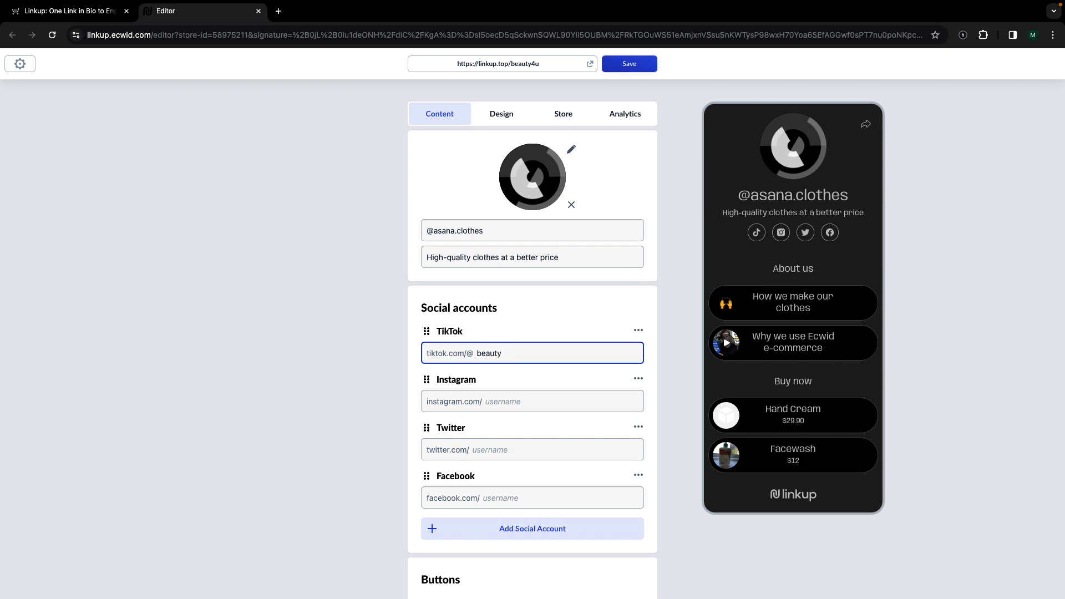
text(4u)
Set the Instagram, Twitter and Facebook handles to beauty4u
click(534, 401)
text(beauty)
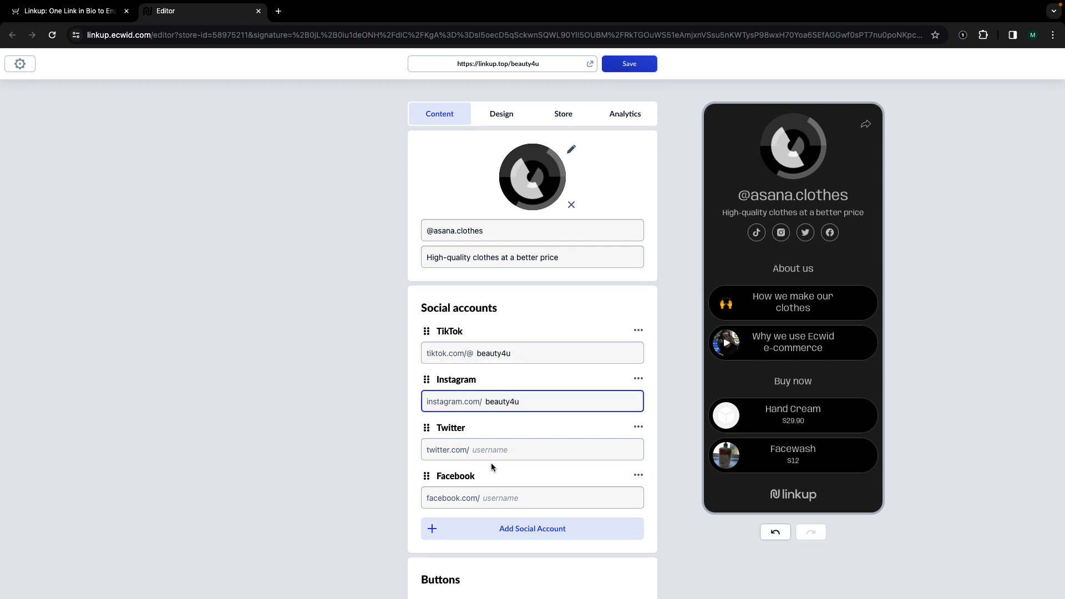
click(532, 450)
text(beauty)
click(533, 497)
text(beauty4u)
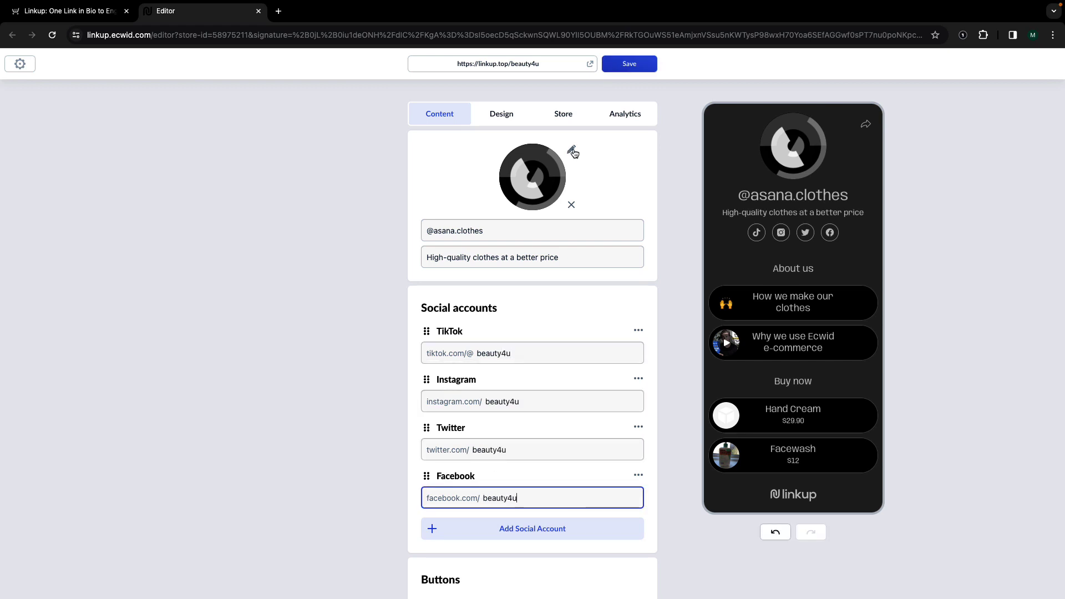
Replace the profile picture with the brand logo image from Downloads
click(574, 153)
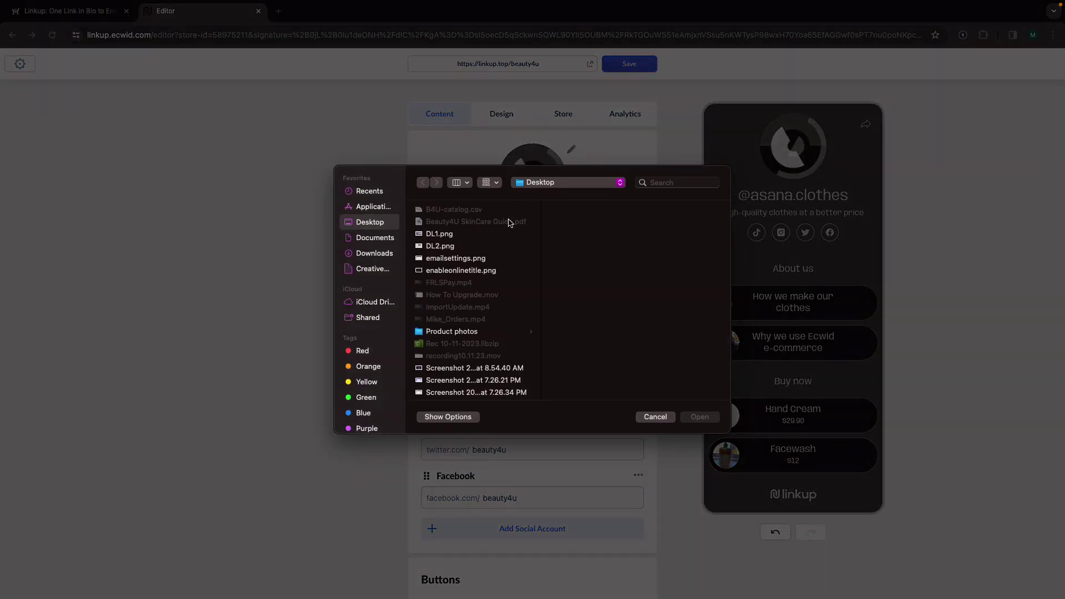
click(373, 252)
click(456, 307)
click(700, 416)
scroll(532, 333, down, 5)
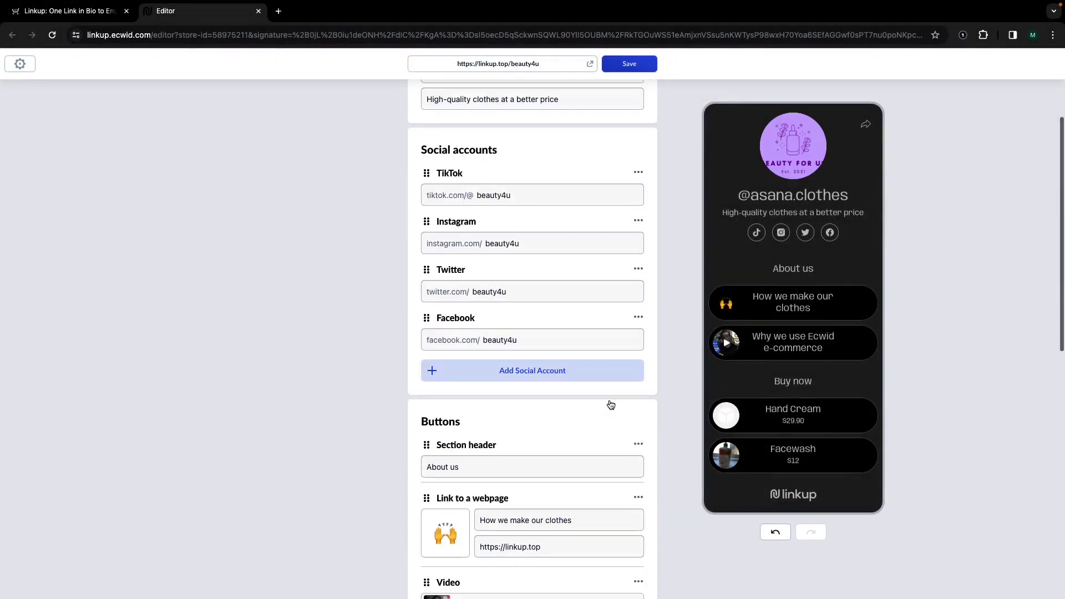
Add a Lotion product button and remove the out-of-stock Hand Cream product
click(533, 545)
click(516, 403)
click(533, 491)
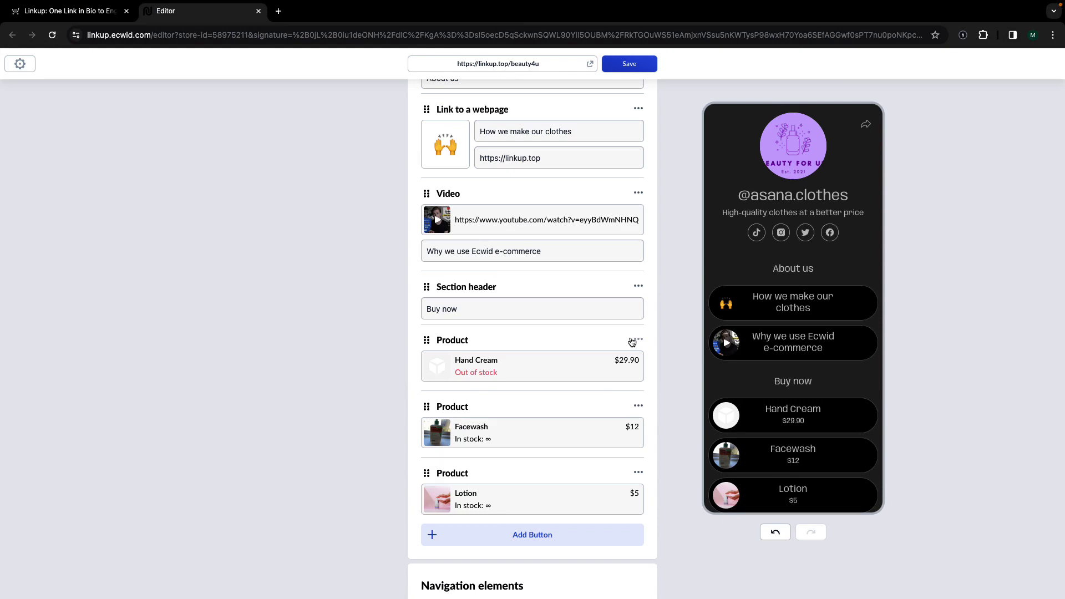
click(639, 339)
scroll(539, 389, up, 10)
Give the page a custom purple background colour in the Design settings
click(508, 115)
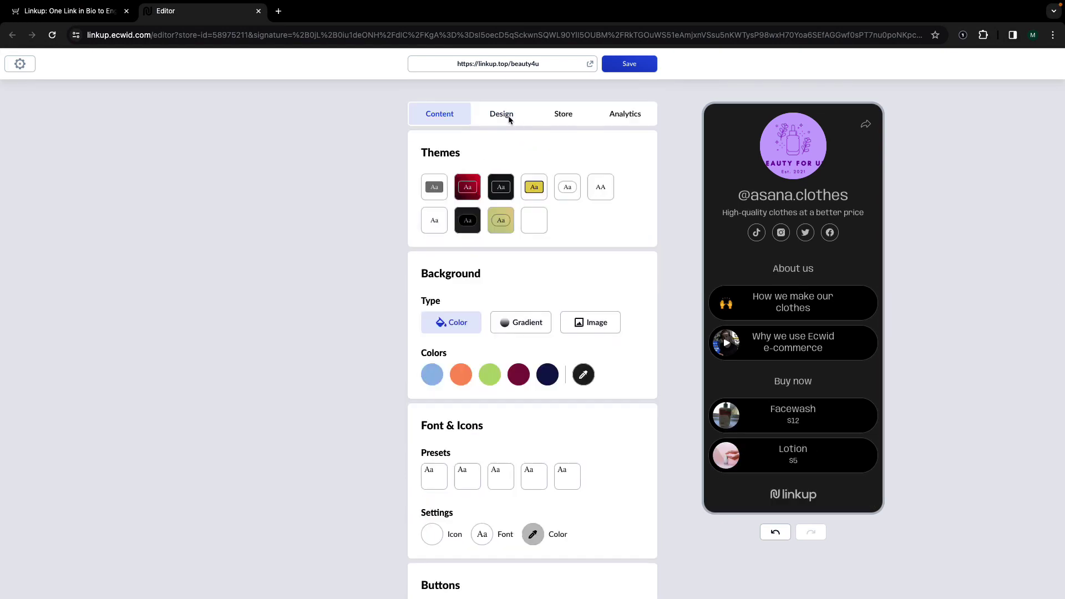
click(582, 375)
click(683, 283)
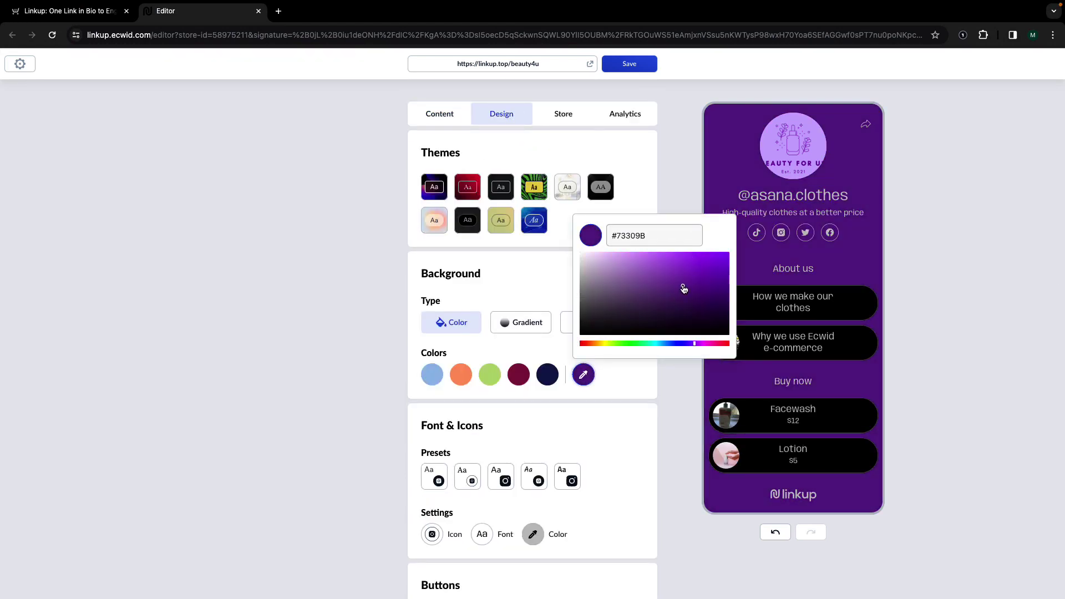
click(532, 416)
scroll(533, 374, down, 1)
Apply the third font and icon preset with white buttons, and save the page
click(433, 477)
click(501, 439)
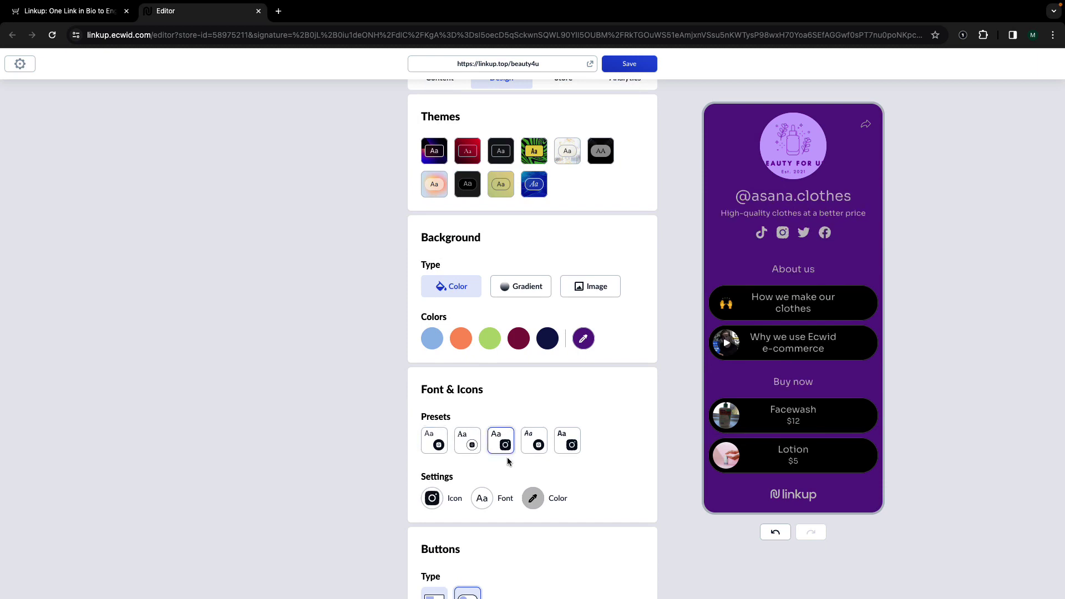
scroll(533, 333, down, 1)
click(630, 64)
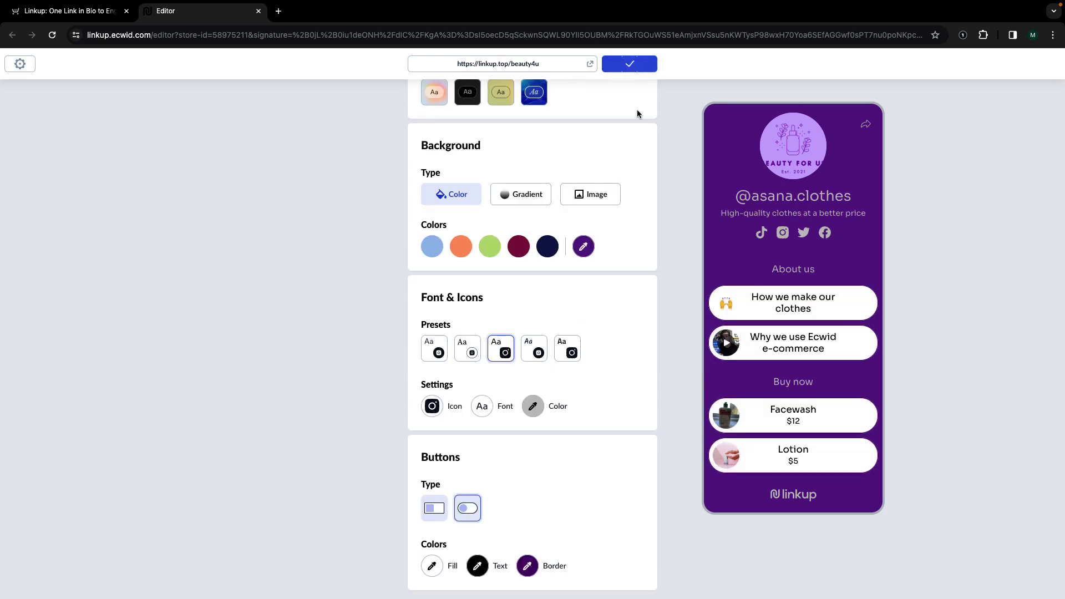
scroll(641, 154, up, 3)
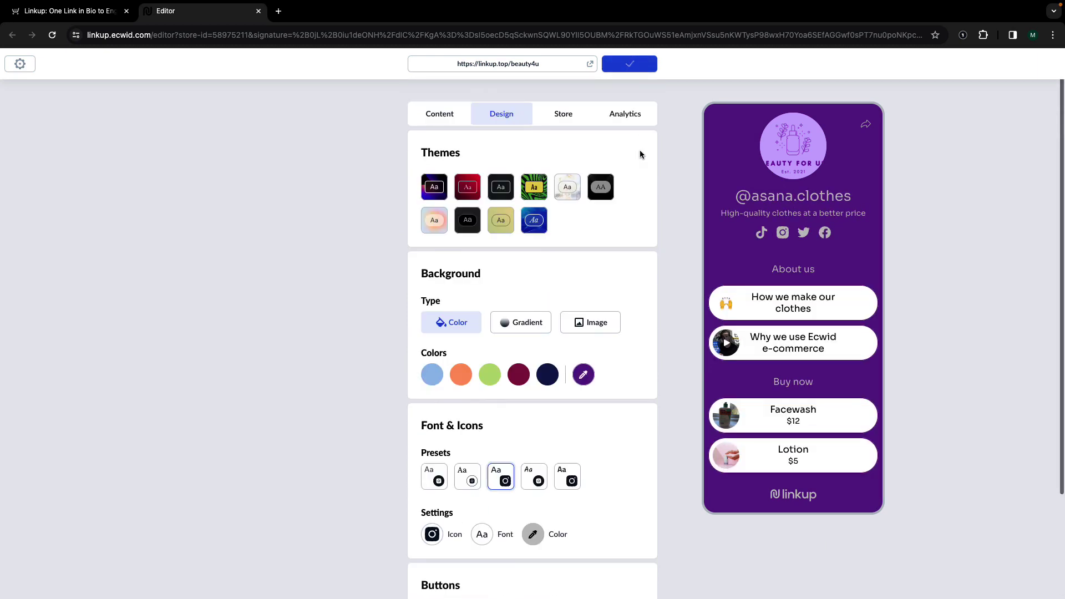
Open the Store section to review active orders and product stock counts
click(559, 116)
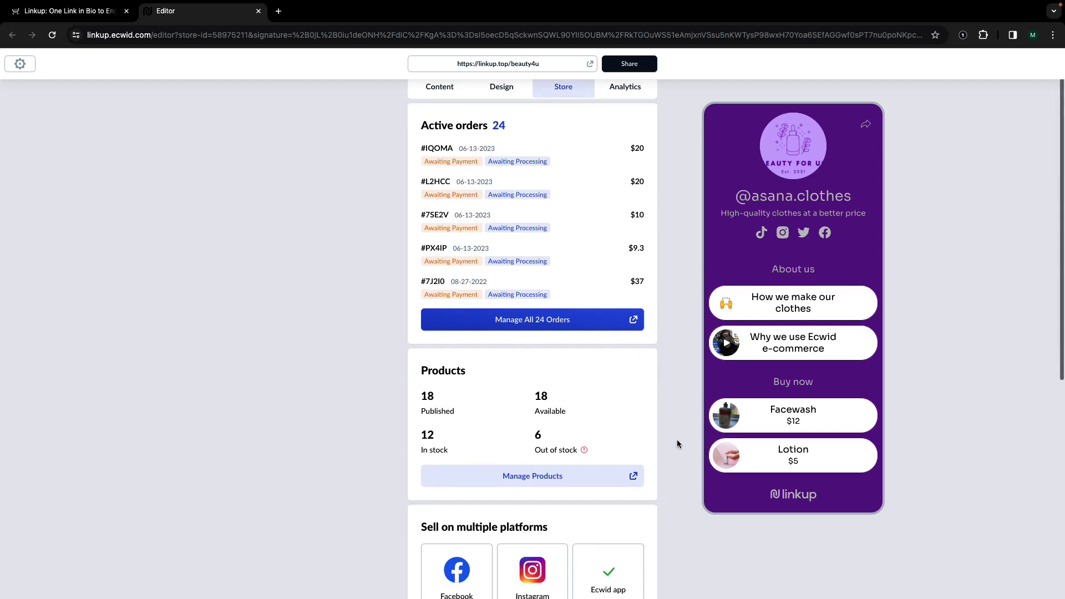
scroll(677, 440, down, 5)
scroll(677, 439, down, 2)
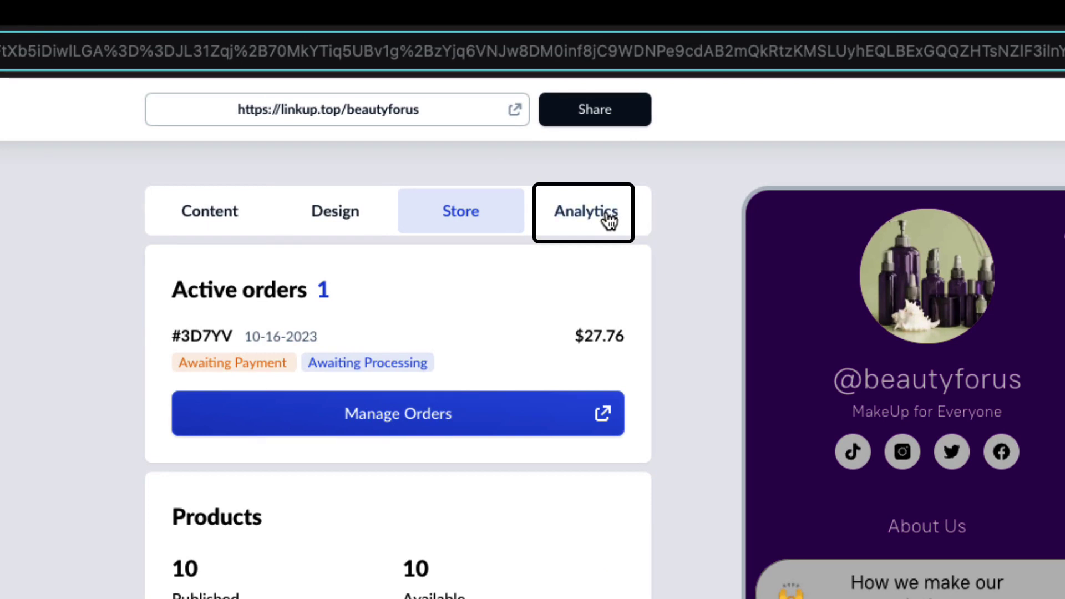
Open Analytics to review visitors, top referrers, link and product performance, and the sales funnel
click(605, 211)
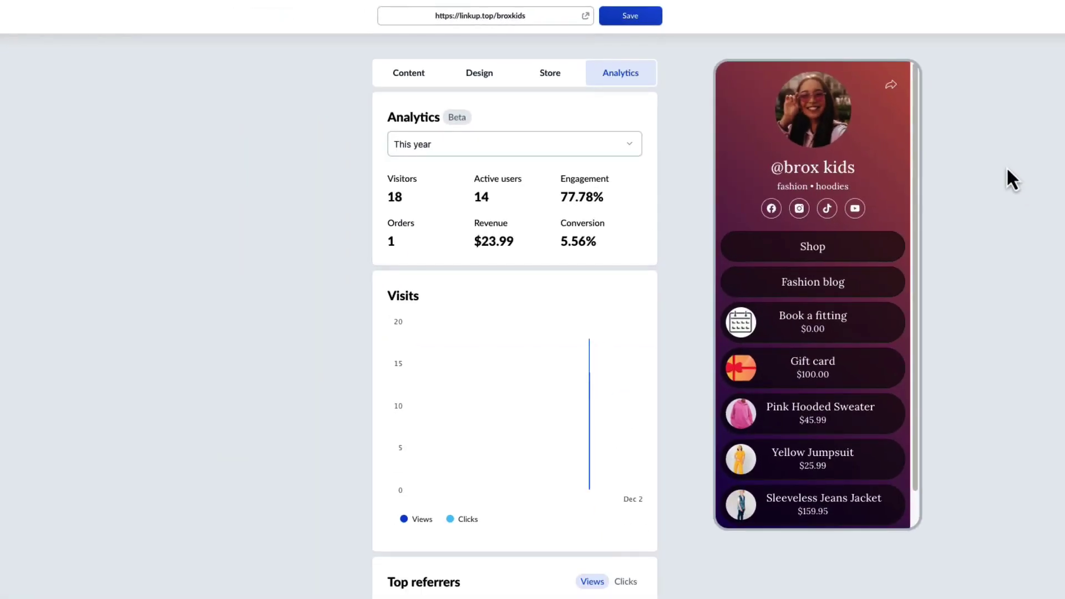
scroll(1007, 167, down, 5)
scroll(1006, 166, down, 2)
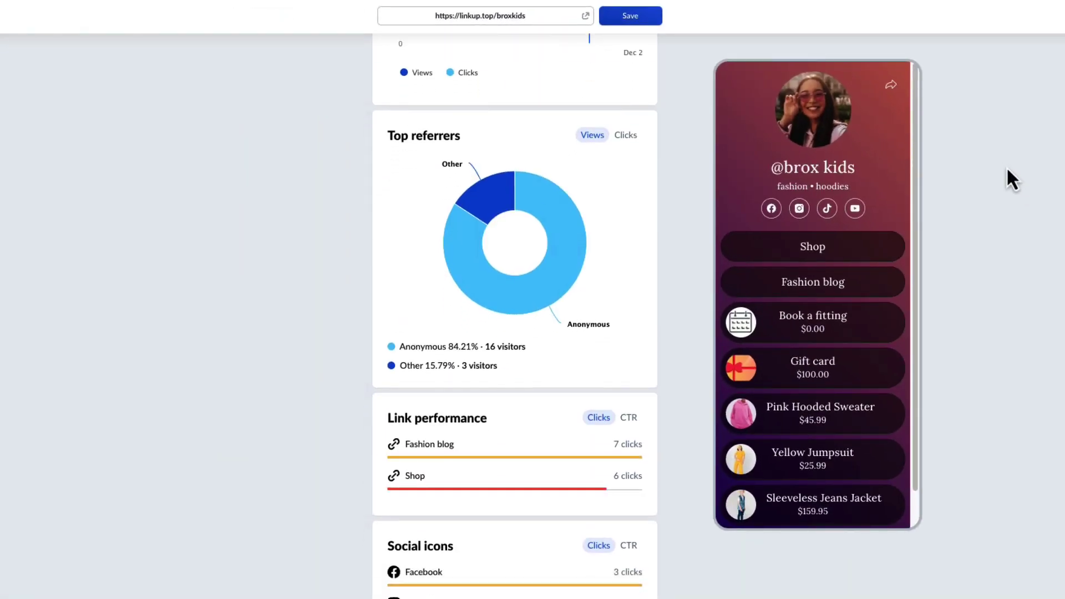
scroll(1005, 167, down, 3)
scroll(1007, 166, down, 3)
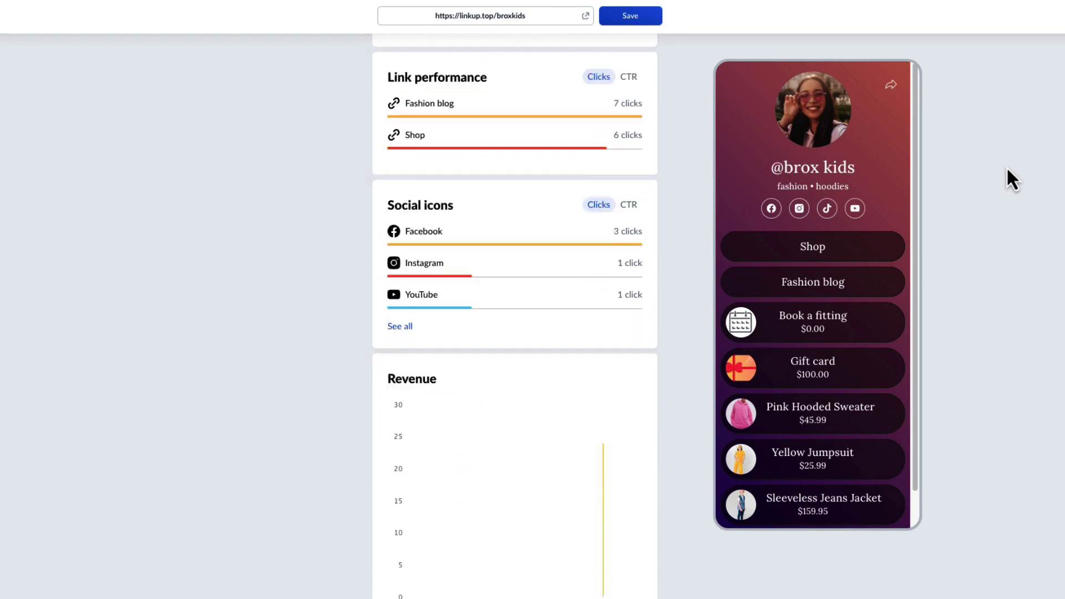
scroll(1005, 167, down, 2)
scroll(1006, 167, down, 2)
scroll(1006, 167, down, 1)
scroll(1007, 167, down, 2)
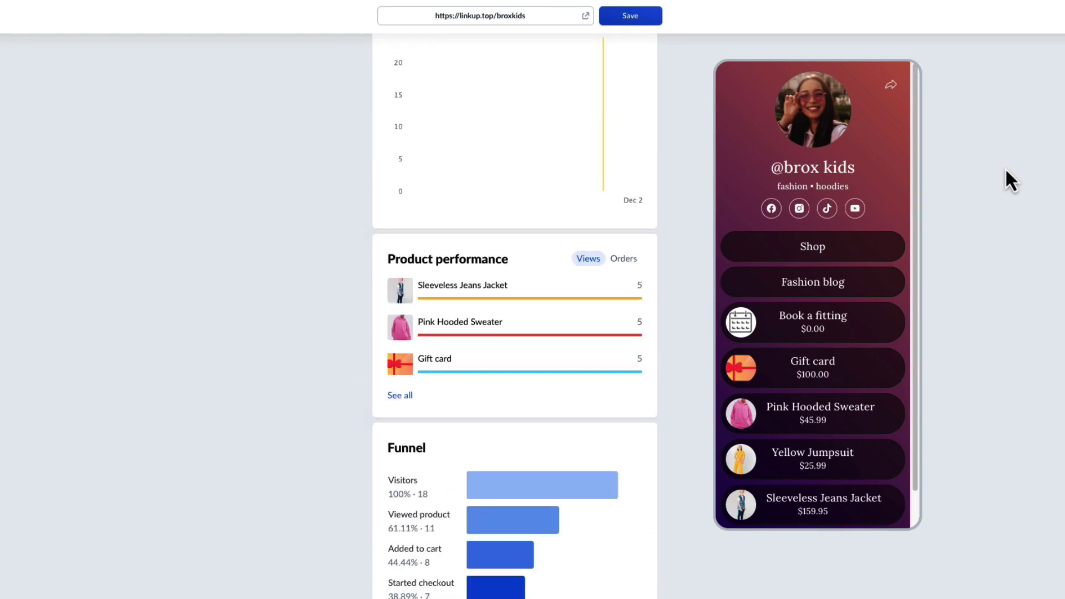
scroll(1006, 167, down, 2)
scroll(1006, 167, down, 2)
scroll(1005, 168, down, 2)
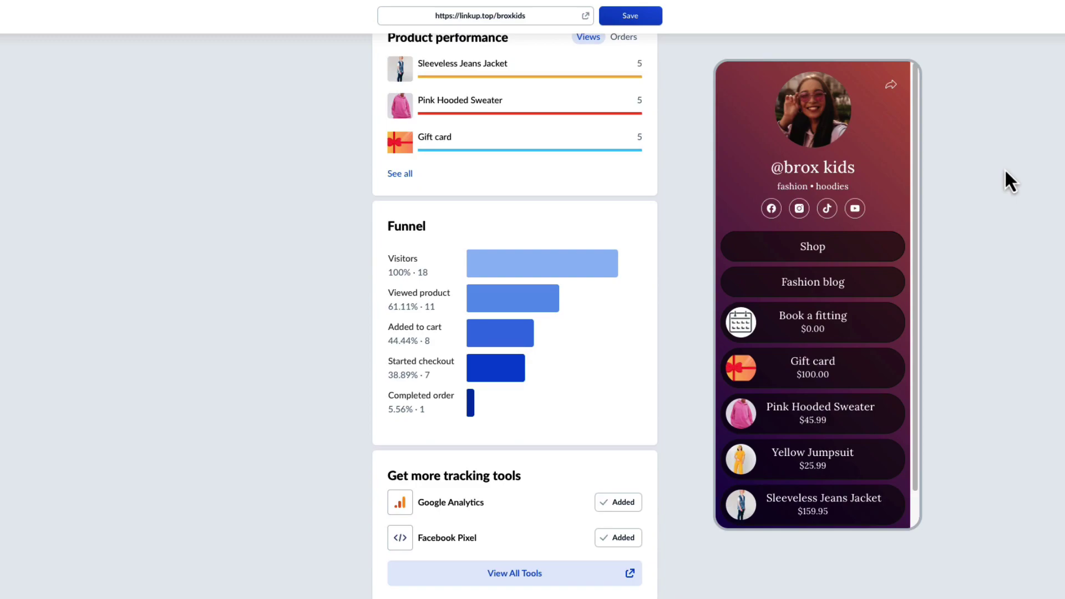